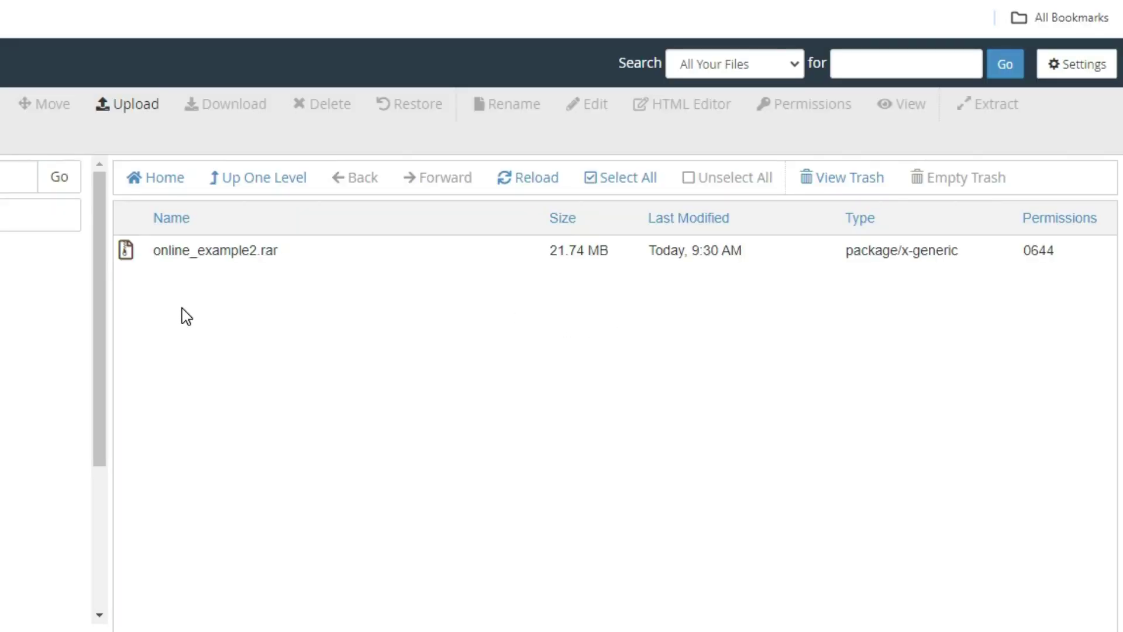
# - Try to extract online_example2.rar into /exampletest and examine the extraction results message
pyautogui.rightClick(237, 254)
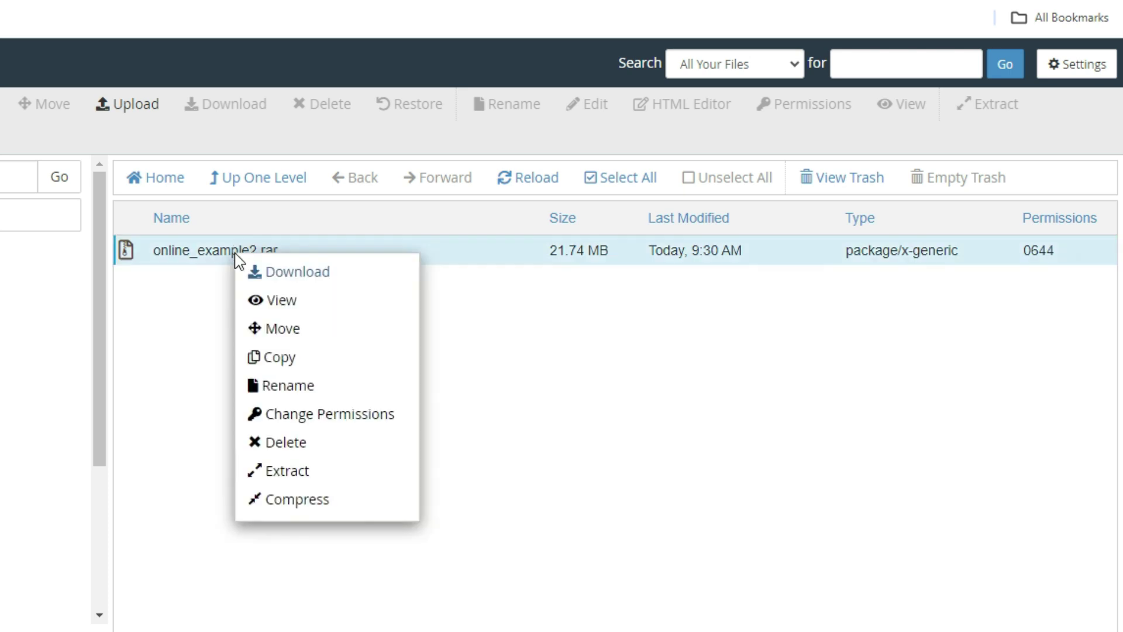
pyautogui.click(301, 469)
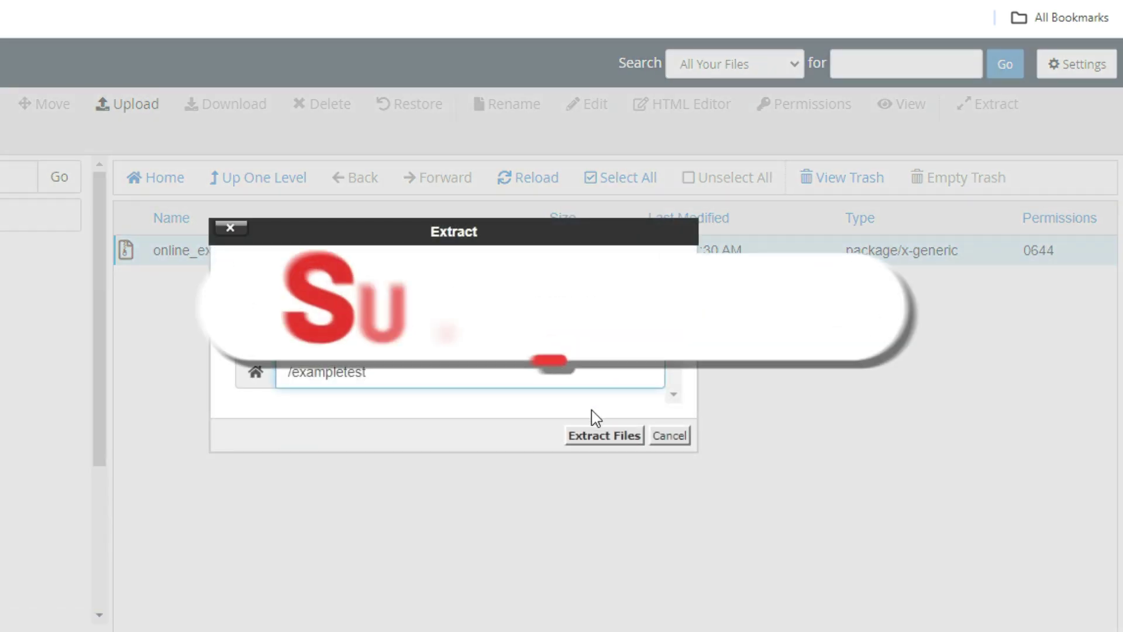
pyautogui.click(598, 436)
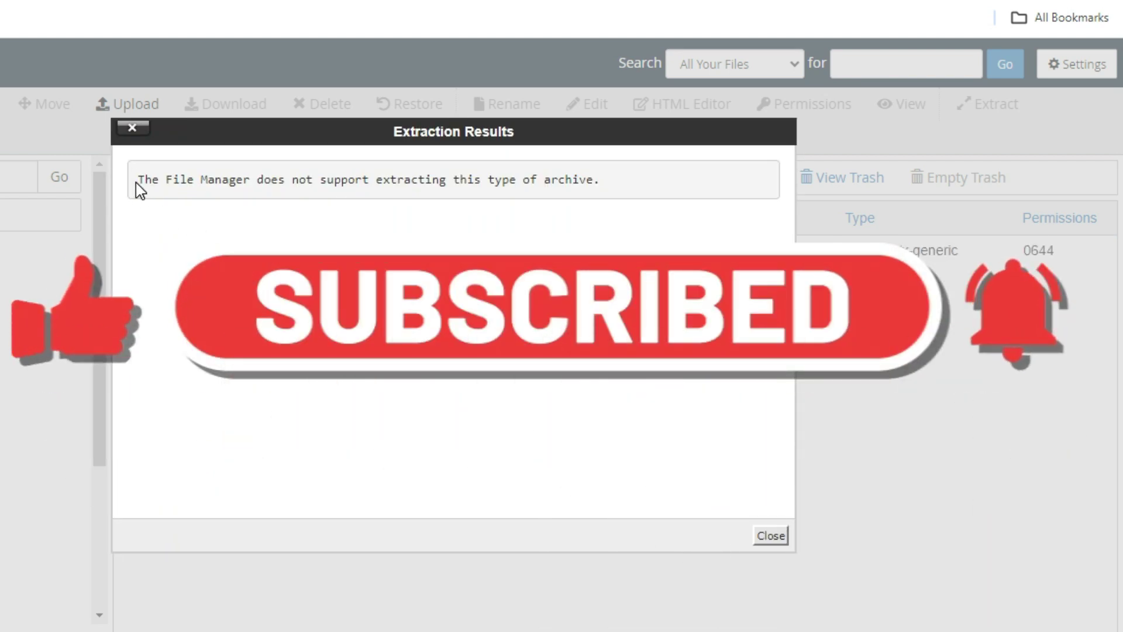
pyautogui.moveTo(137, 183); pyautogui.dragTo(640, 188)
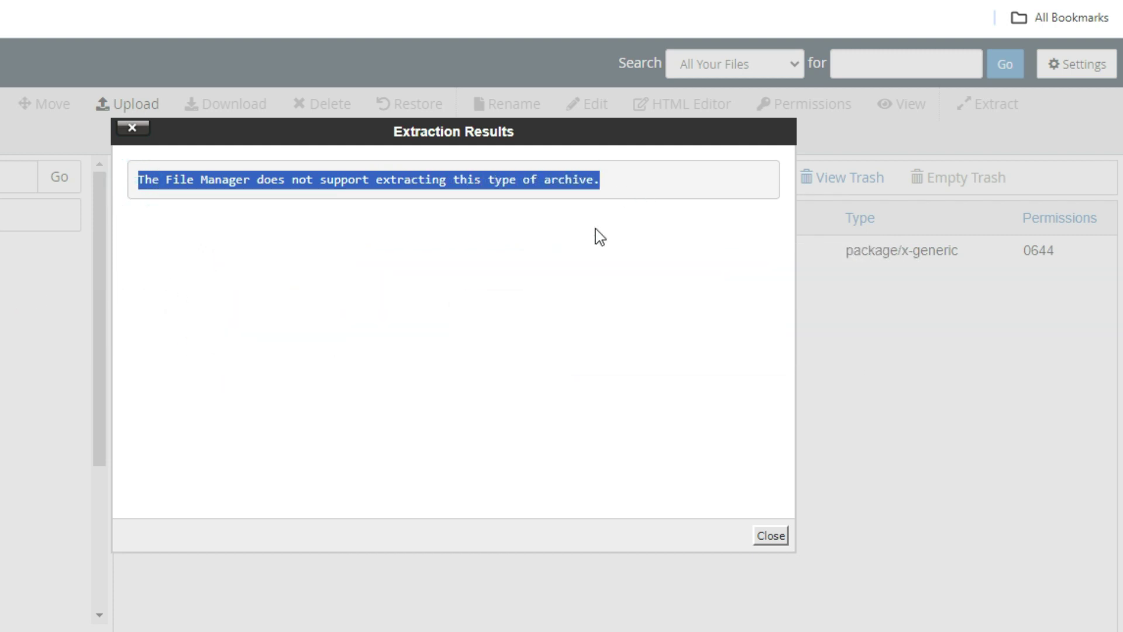
pyautogui.click(414, 346)
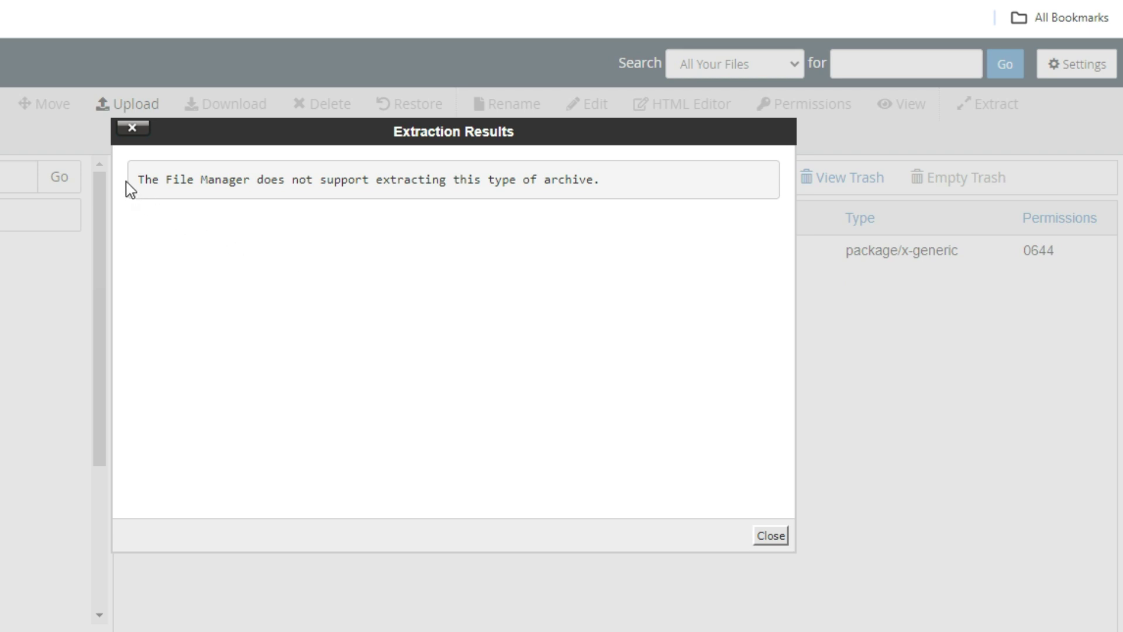
pyautogui.moveTo(139, 181); pyautogui.dragTo(640, 188)
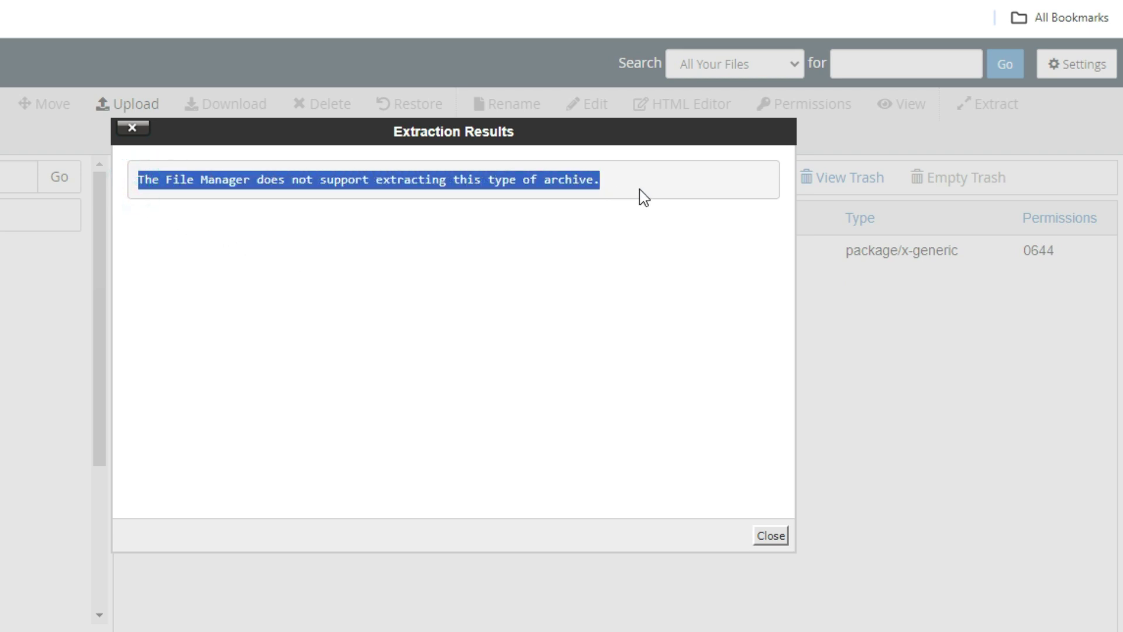
pyautogui.click(418, 354)
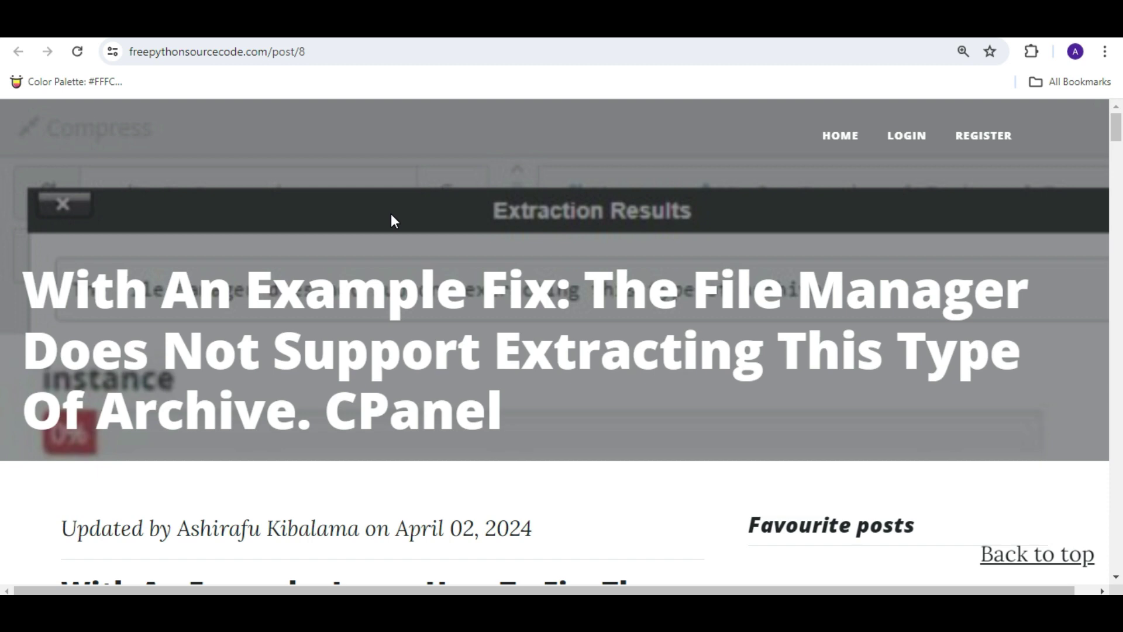
# - Read the freepythonsourcecode.com/post/8 article for the steps that fix the cPanel unsupported archive extraction error
pyautogui.scroll(-5, 374, 217)
pyautogui.scroll(-10, 373, 215)
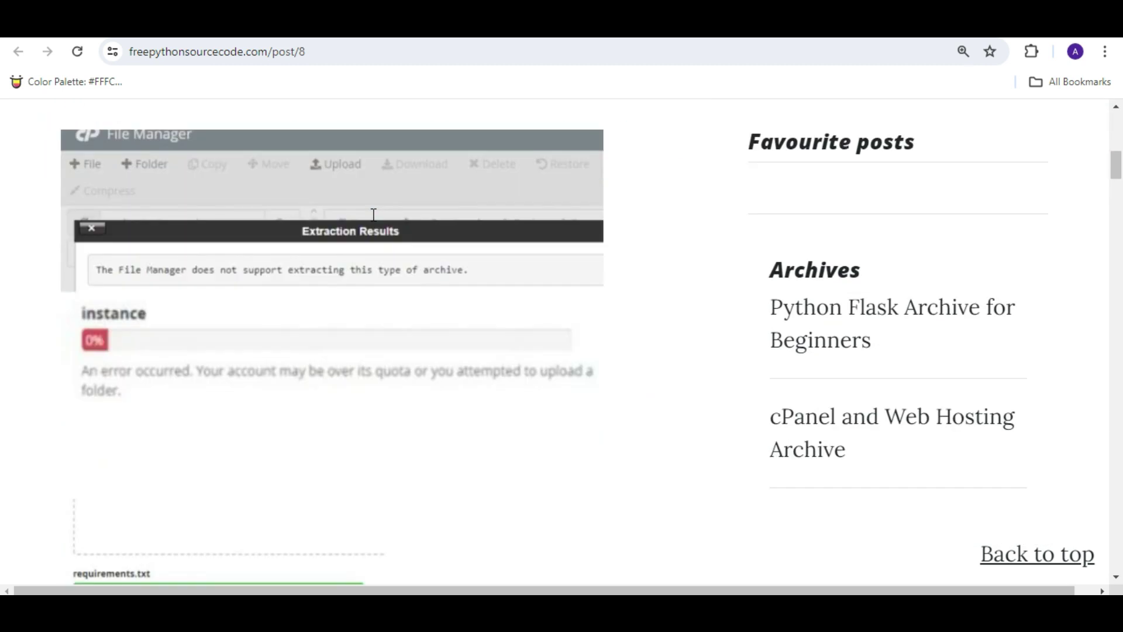
pyautogui.scroll(-15, 373, 216)
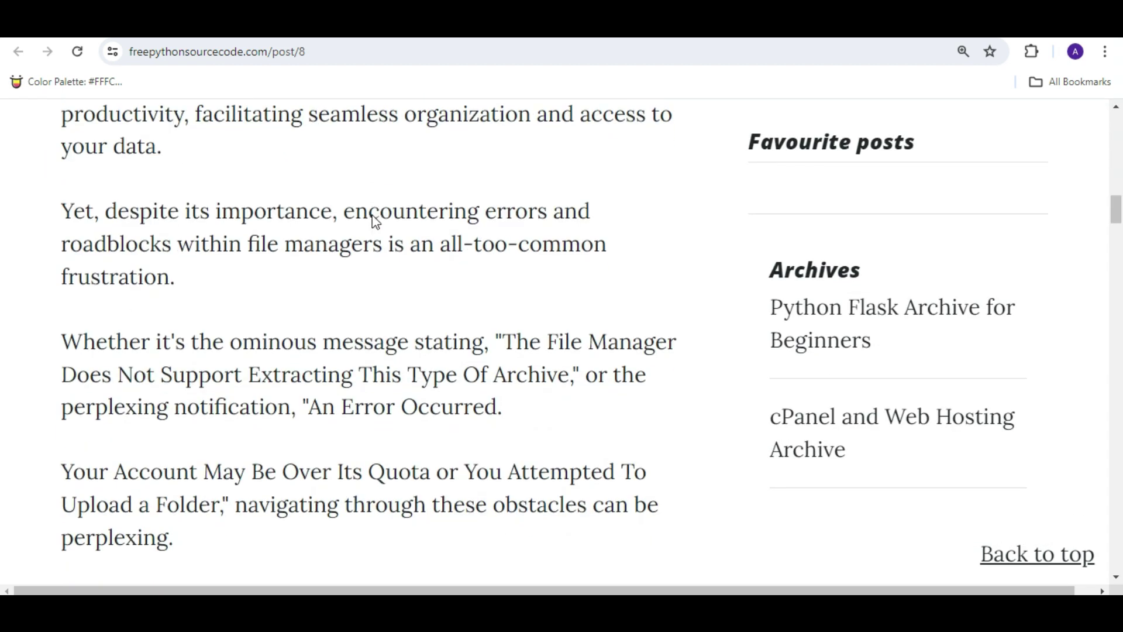
pyautogui.scroll(-8, 374, 221)
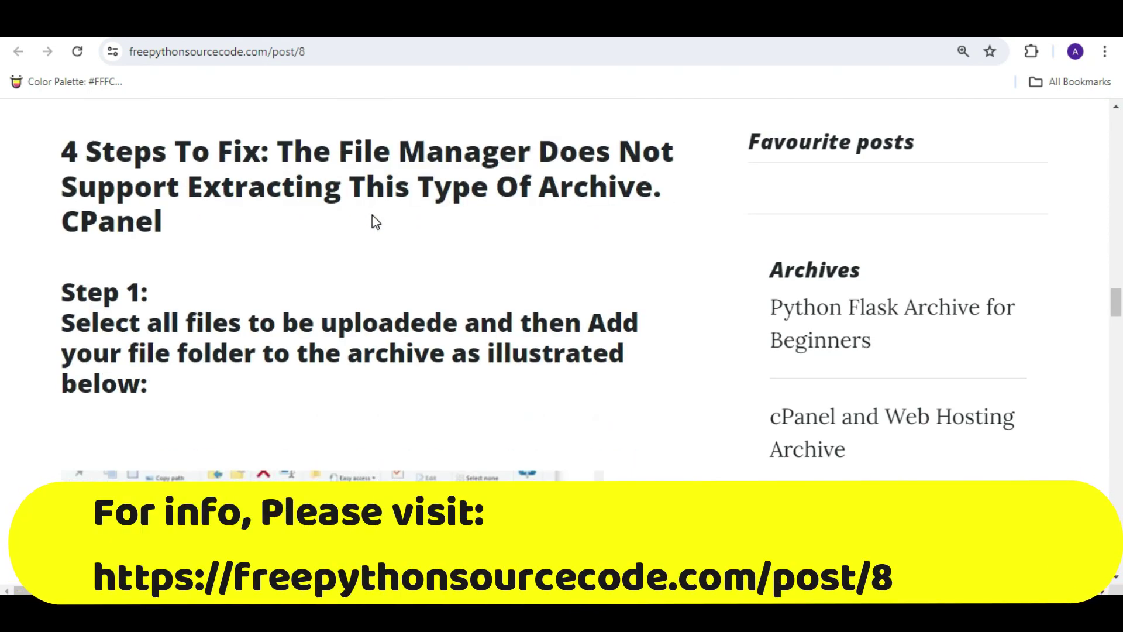
pyautogui.scroll(1, 372, 217)
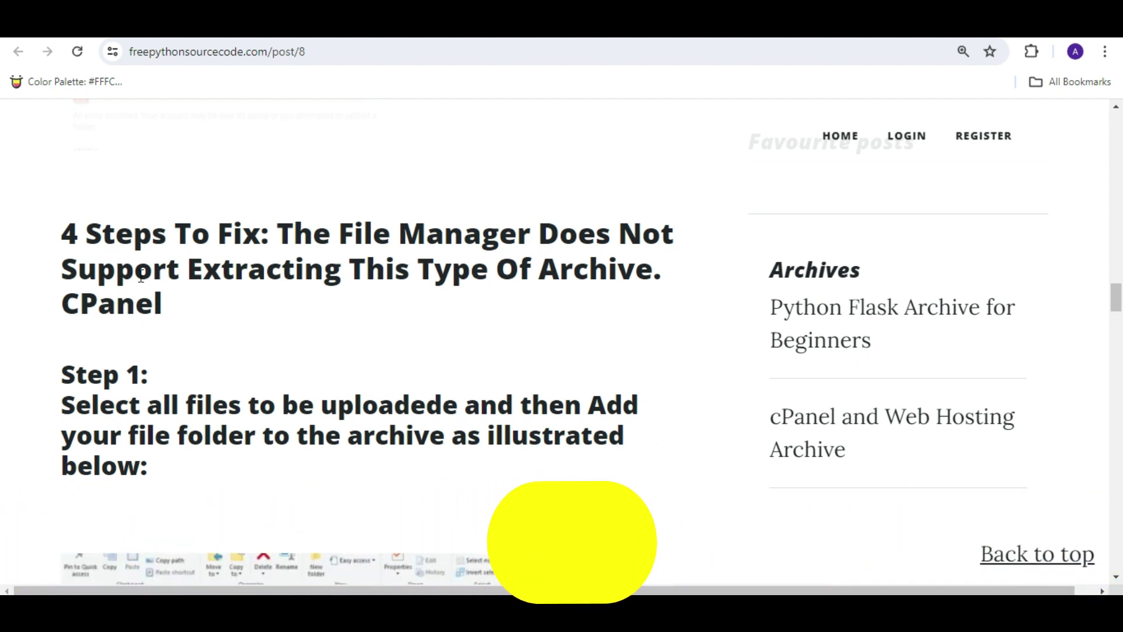
pyautogui.scroll(-7, 141, 277)
pyautogui.scroll(-6, 141, 275)
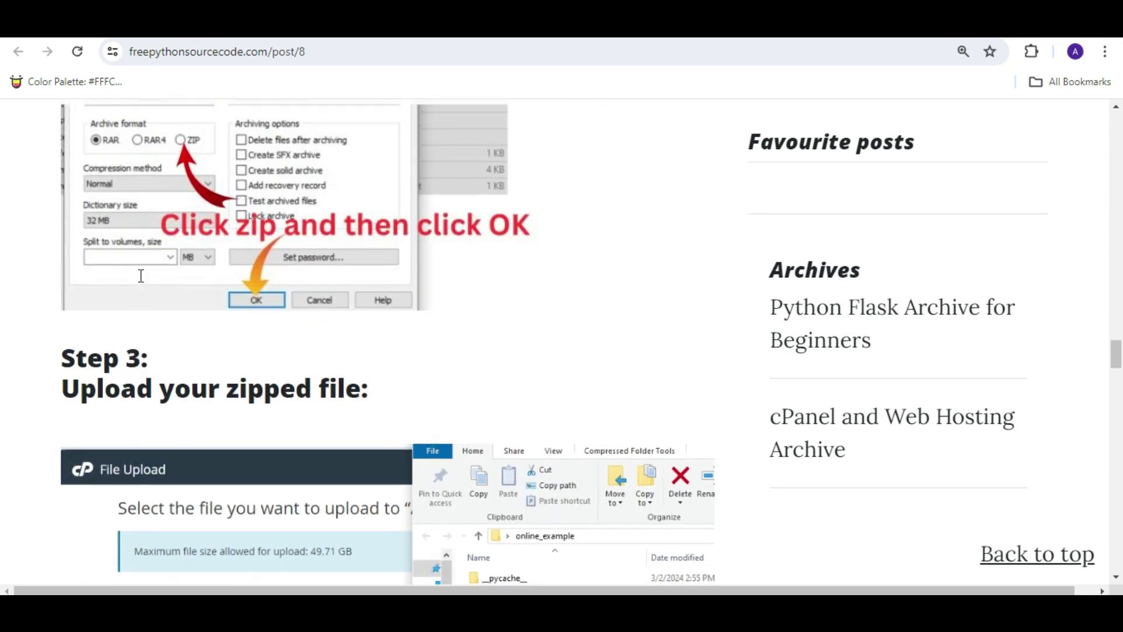
pyautogui.scroll(15, 141, 276)
pyautogui.scroll(5, 141, 276)
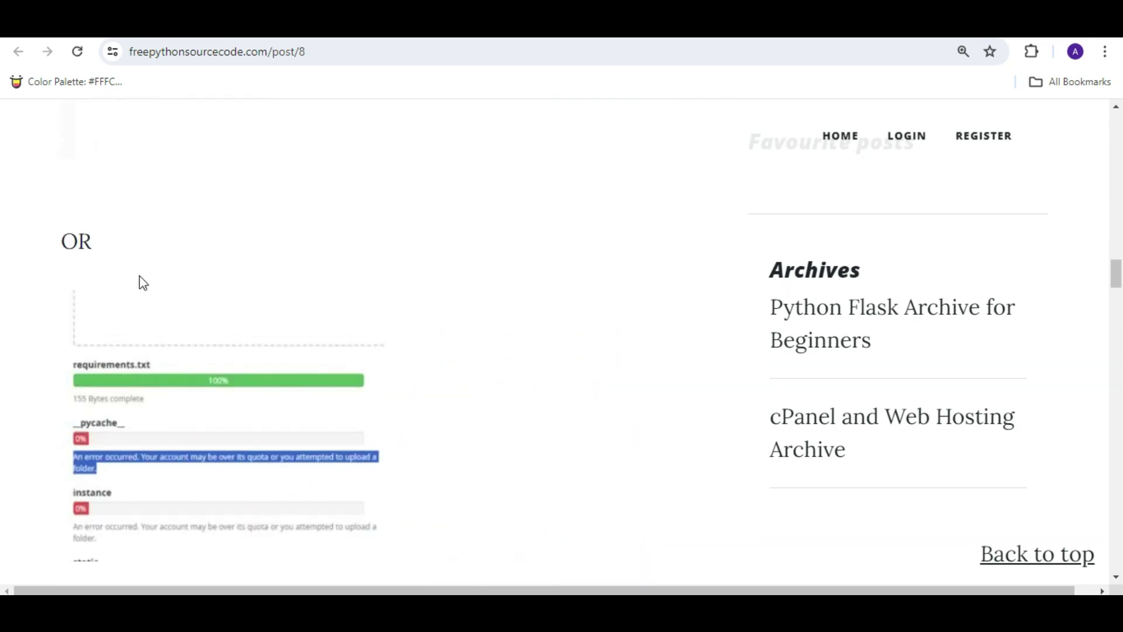
pyautogui.scroll(5, 140, 275)
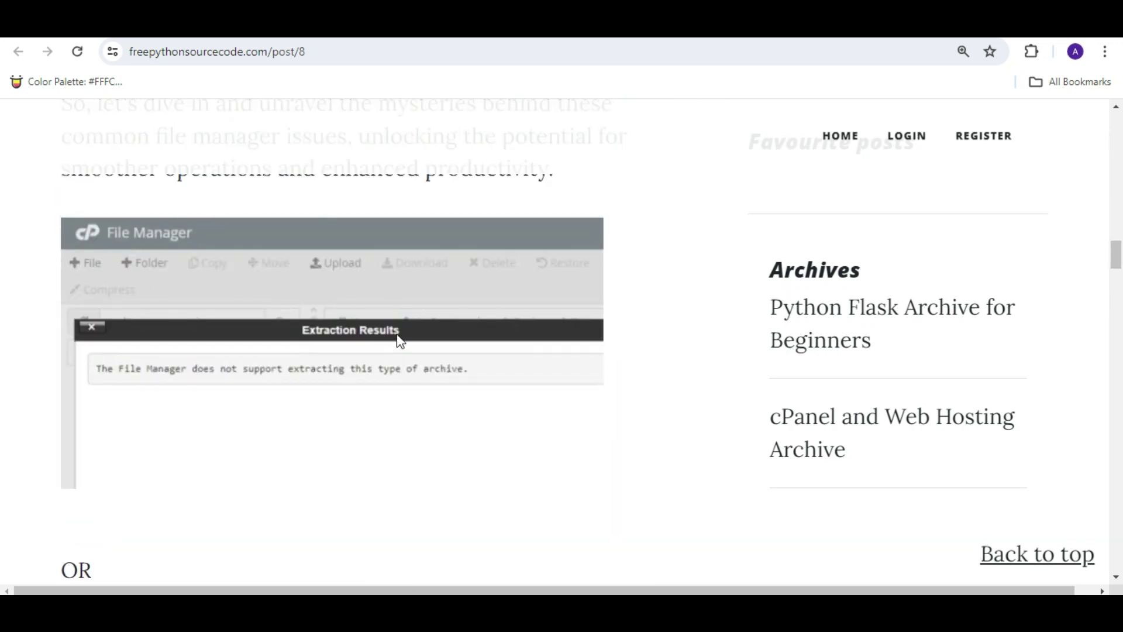
pyautogui.scroll(15, 310, 296)
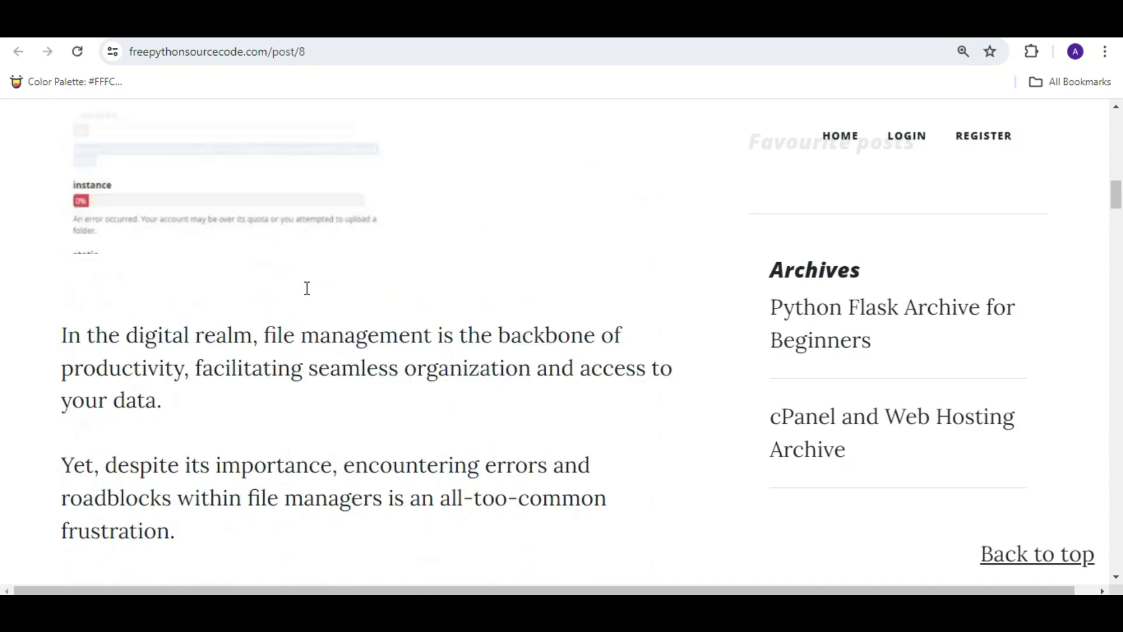
pyautogui.scroll(5, 307, 288)
pyautogui.scroll(5, 306, 288)
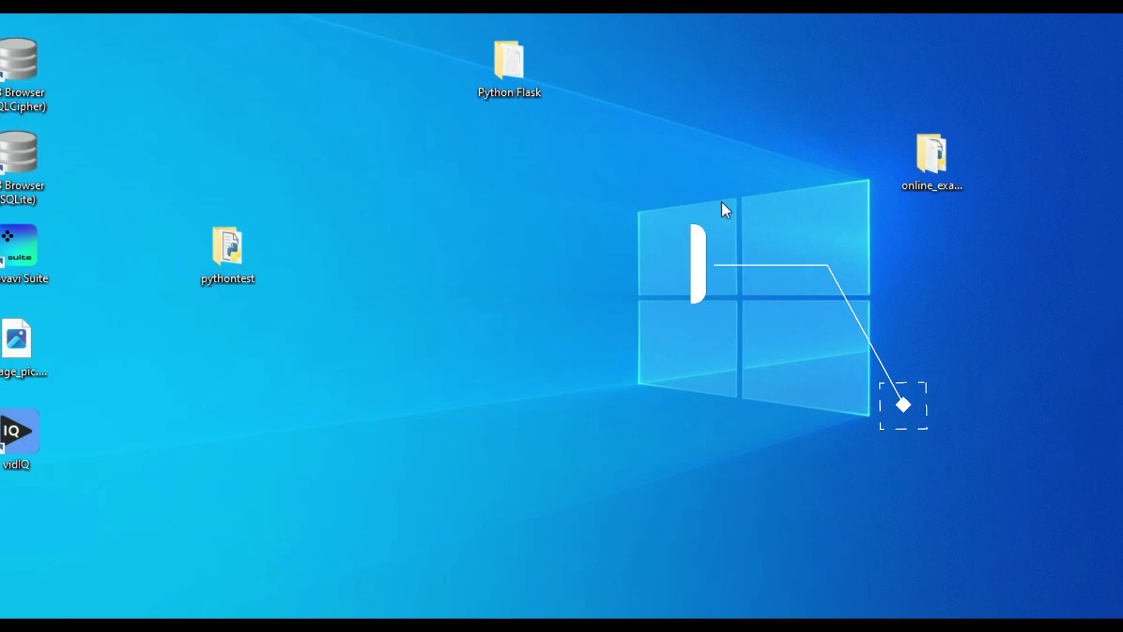
# - Compress the online_example2 folder on the desktop into online_example2.zip using the ZIP archive format
pyautogui.rightClick(938, 166)
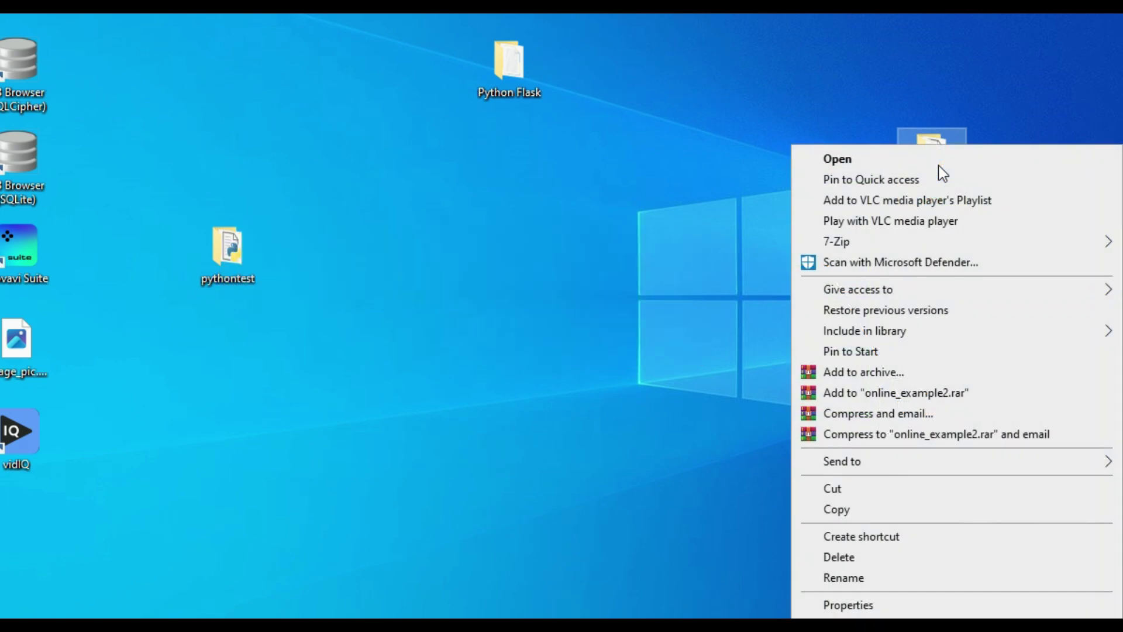
pyautogui.click(897, 375)
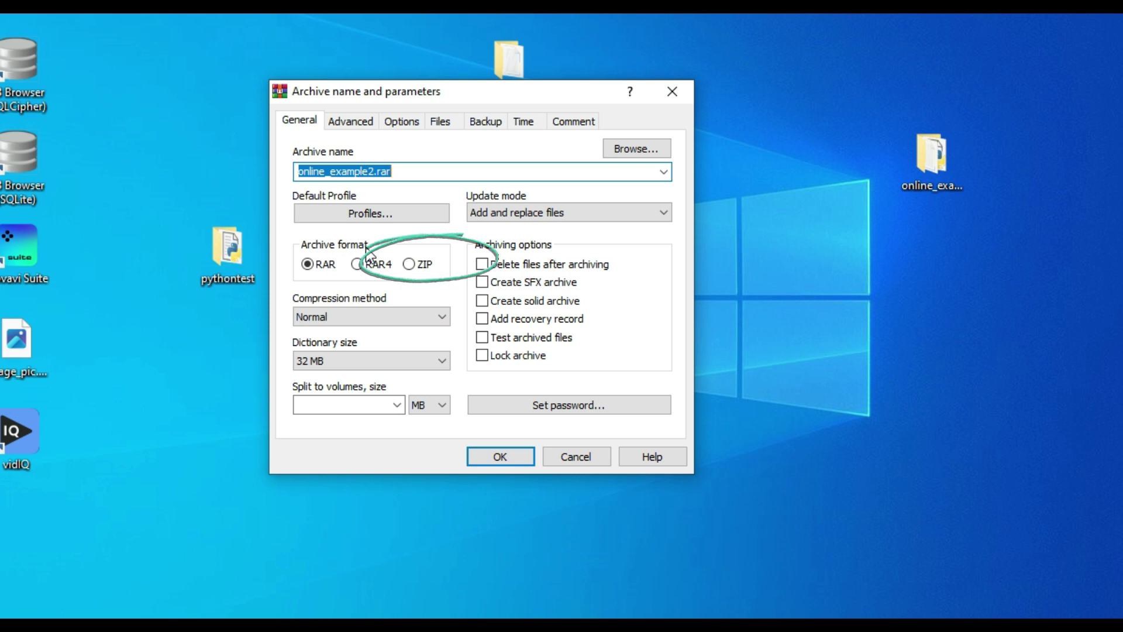
pyautogui.click(408, 264)
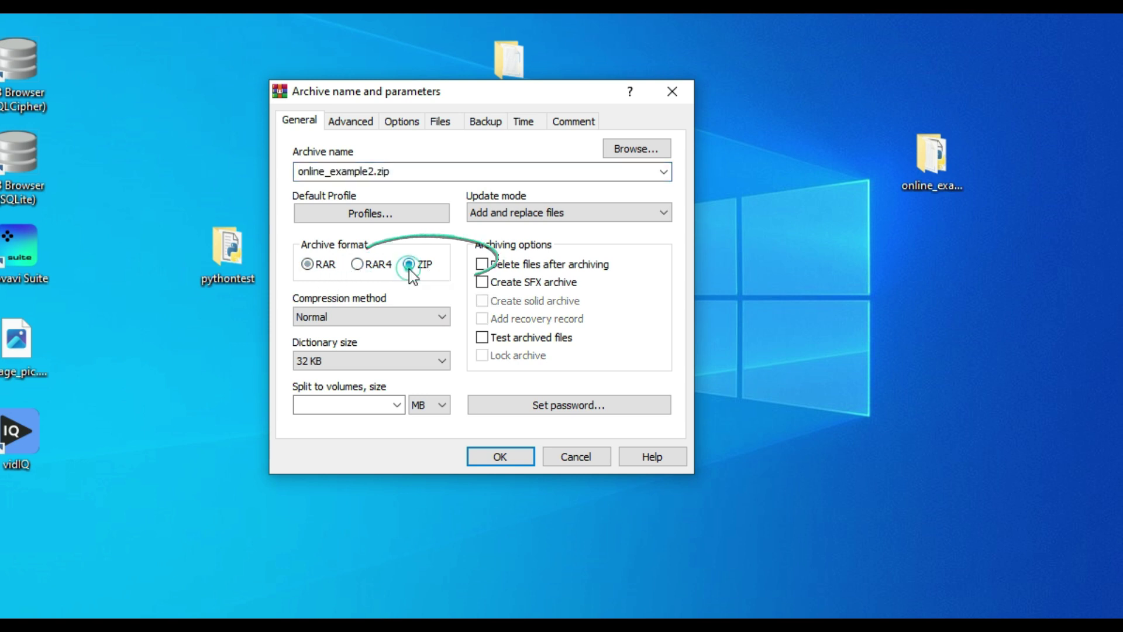
pyautogui.click(508, 458)
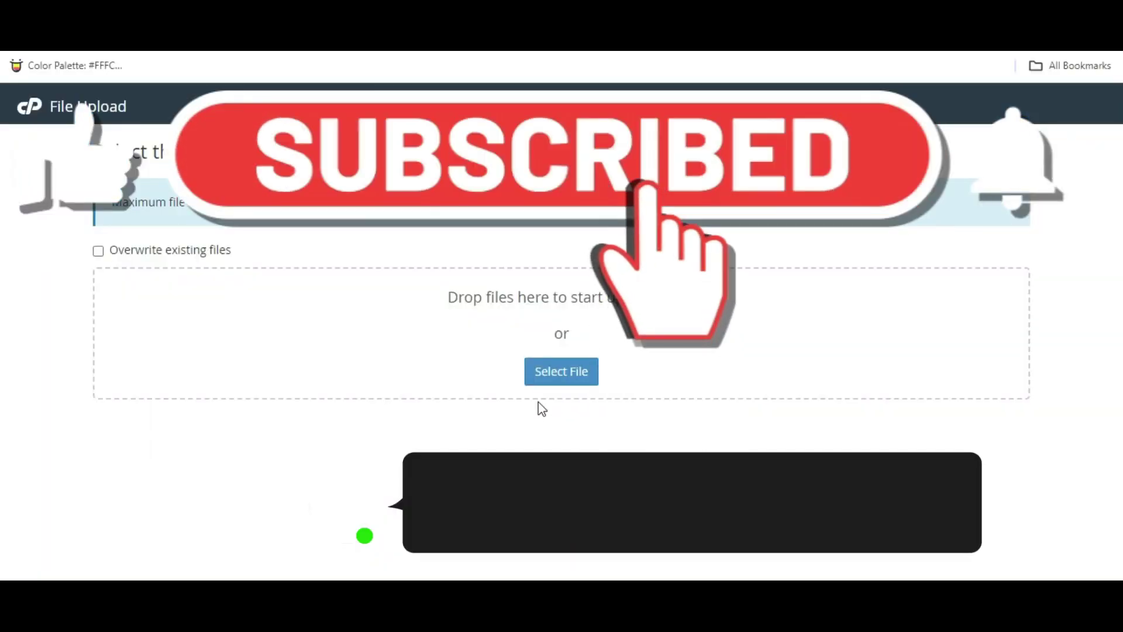
# - Upload the online_example2 ZIP archive to cPanel and reload the File Manager listing
pyautogui.click(573, 379)
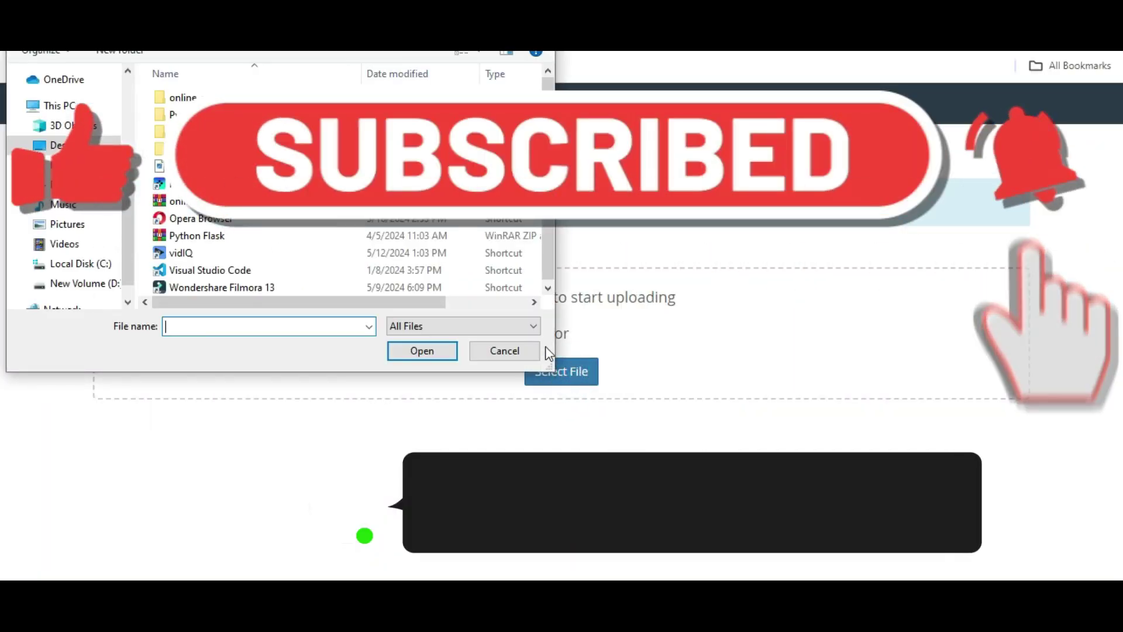
pyautogui.click(204, 201)
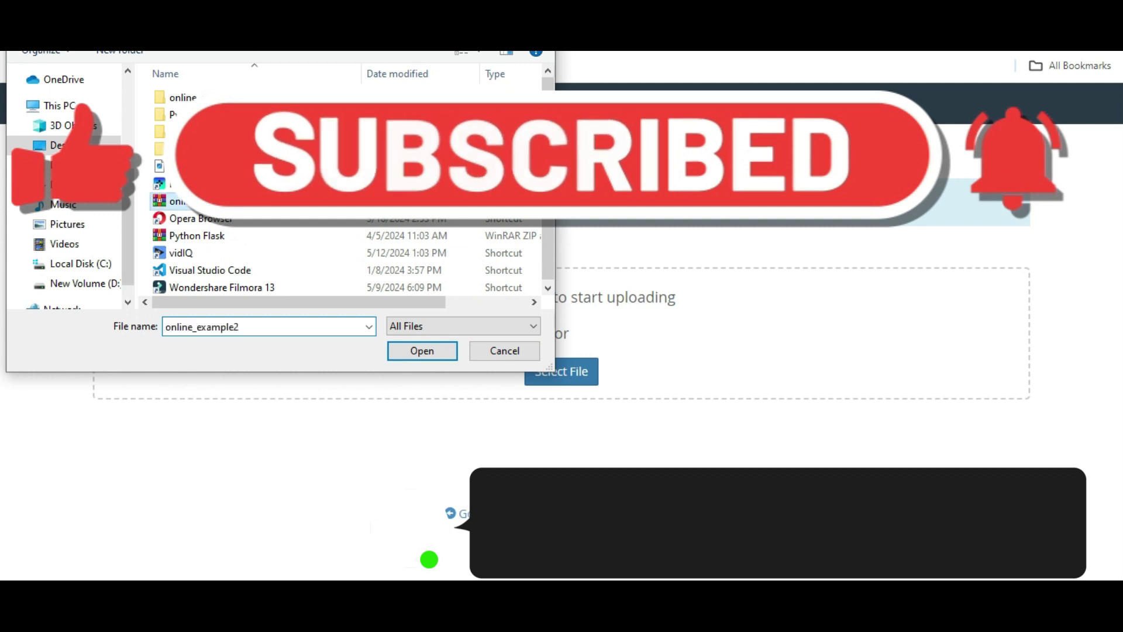
pyautogui.click(437, 356)
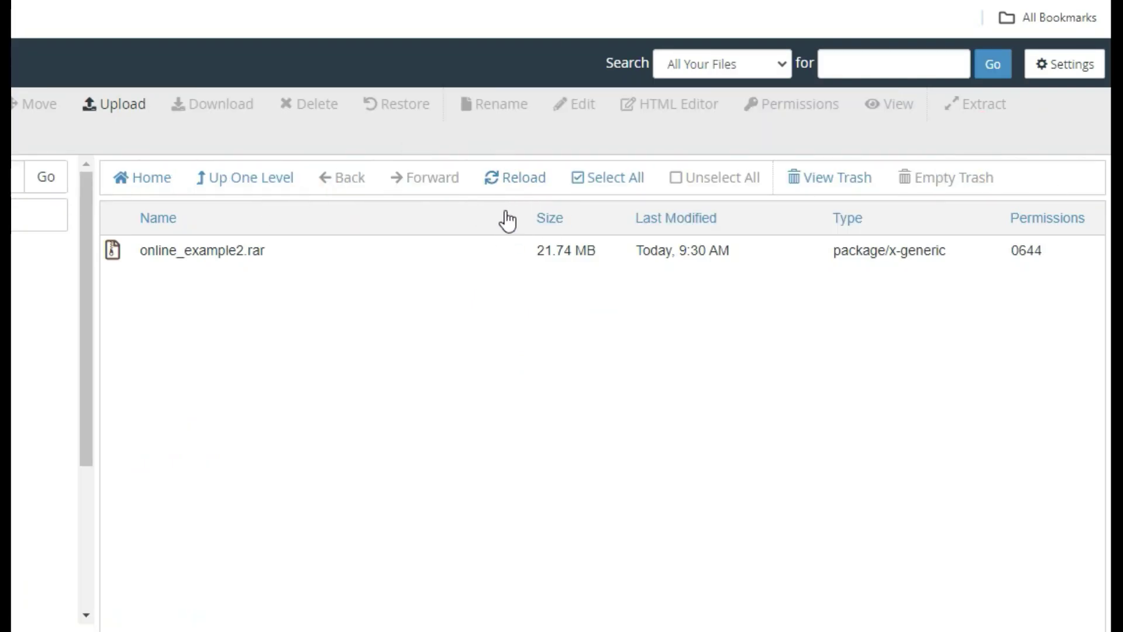
pyautogui.click(503, 186)
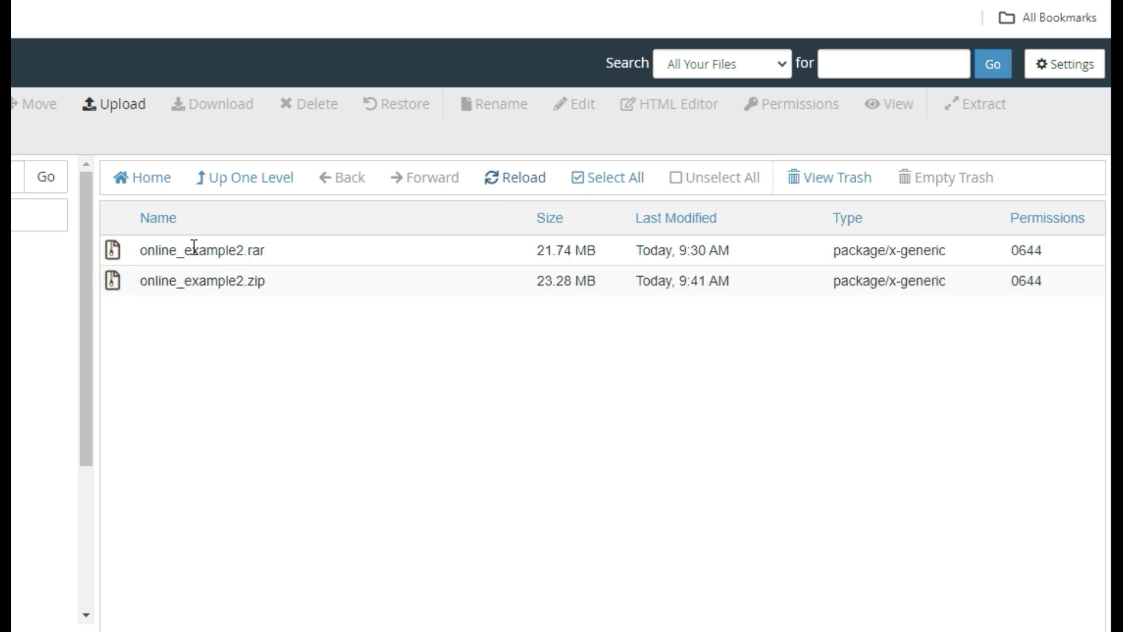
# - Try again to extract online_example2.rar into /exampletest, and close the extraction results
pyautogui.moveTo(113, 242); pyautogui.dragTo(265, 253)
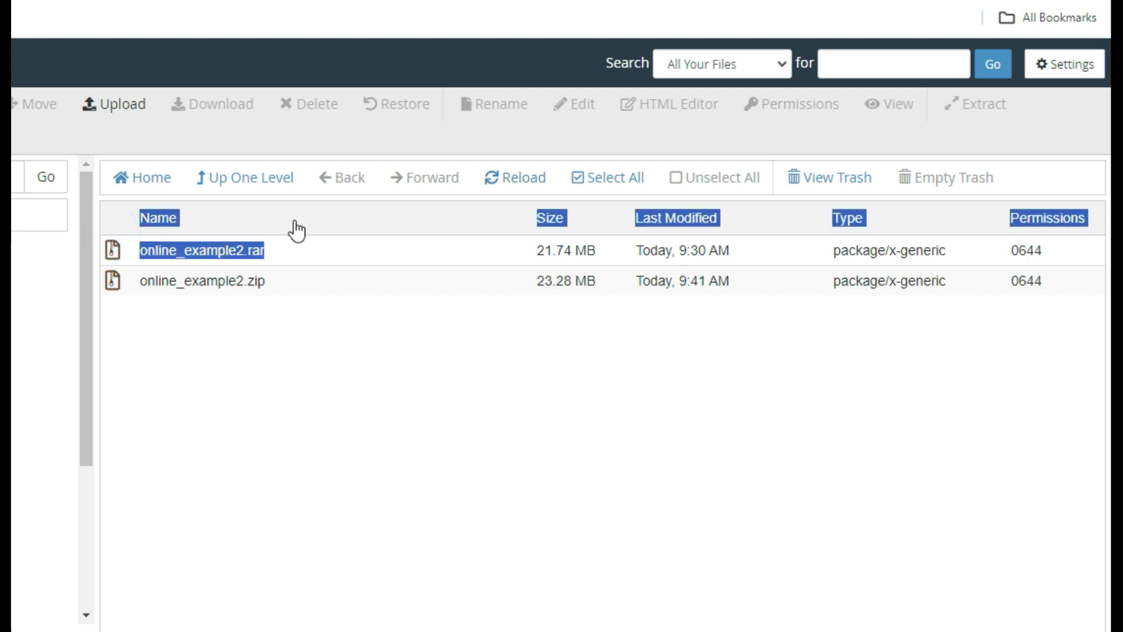
pyautogui.click(213, 399)
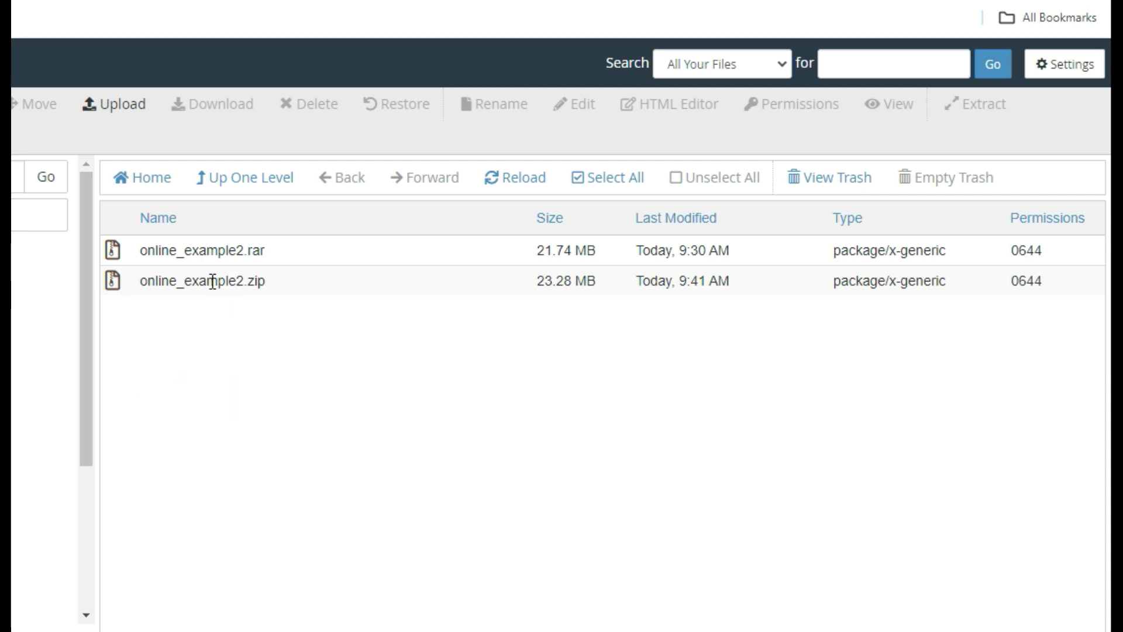
pyautogui.rightClick(205, 253)
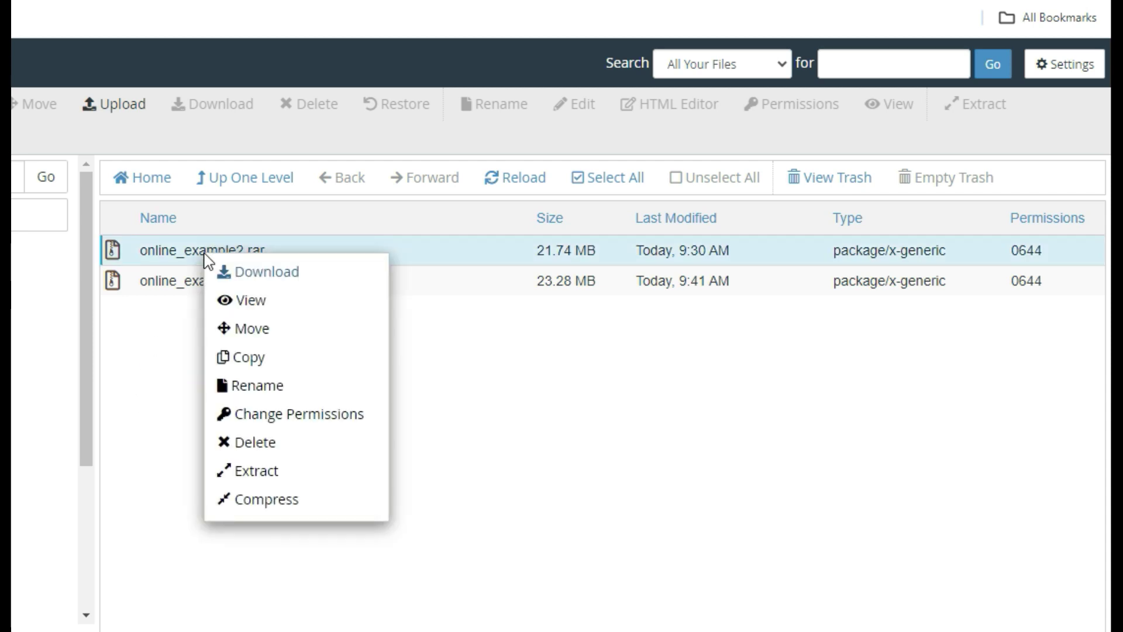
pyautogui.click(274, 471)
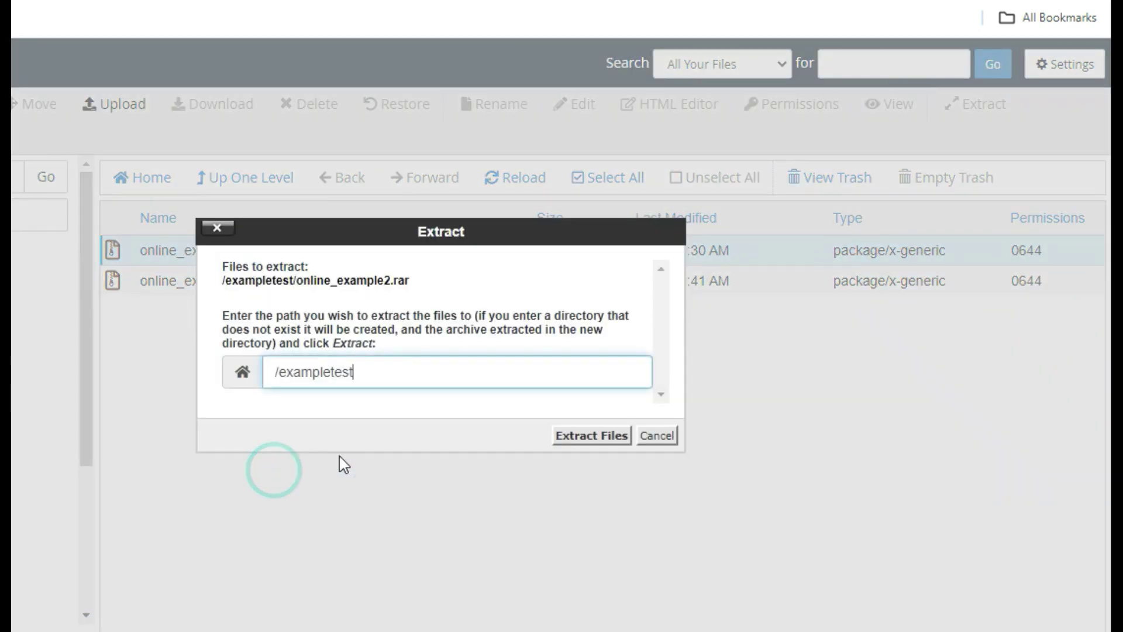
pyautogui.click(577, 443)
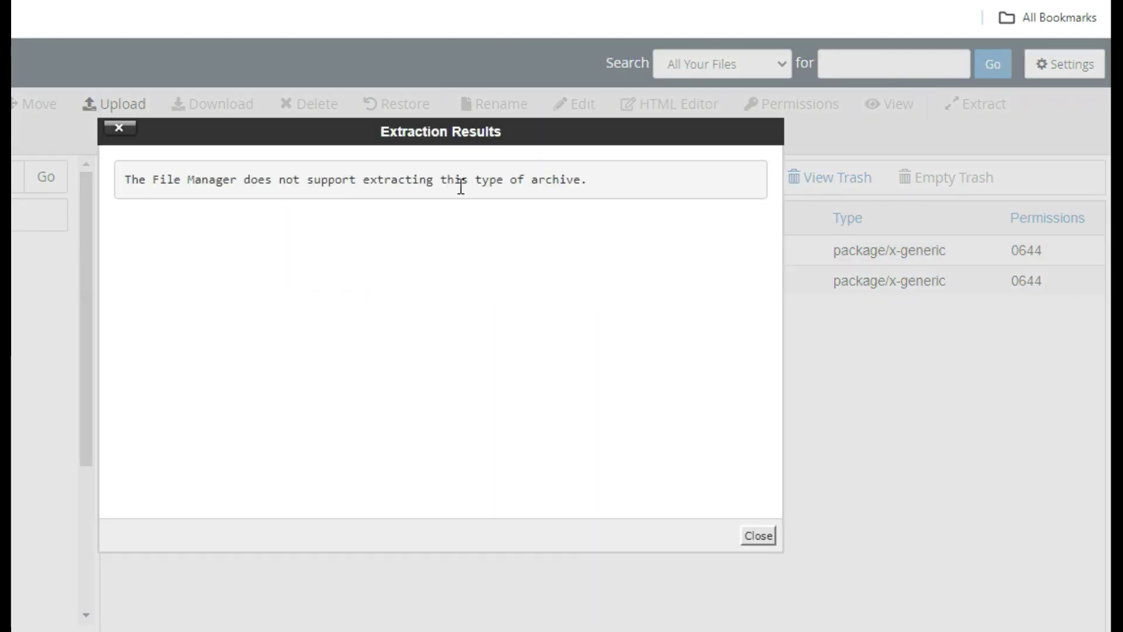
pyautogui.click(762, 539)
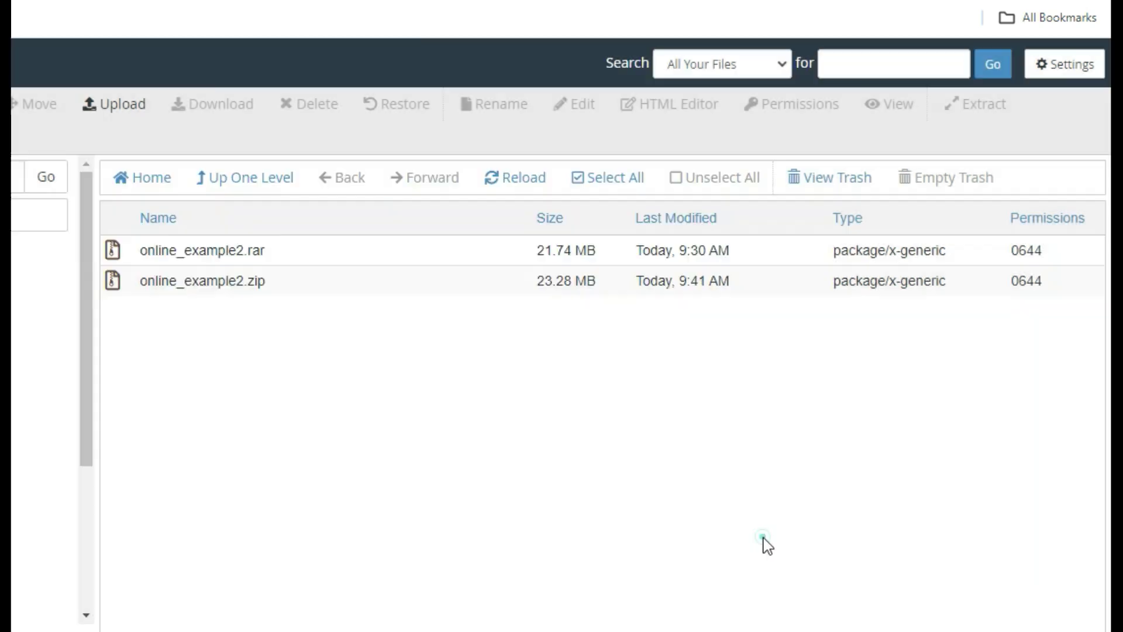
# - Extract online_example2.zip into /exampletest, review and close the results, and open the extracted online_example2 folder
pyautogui.rightClick(219, 283)
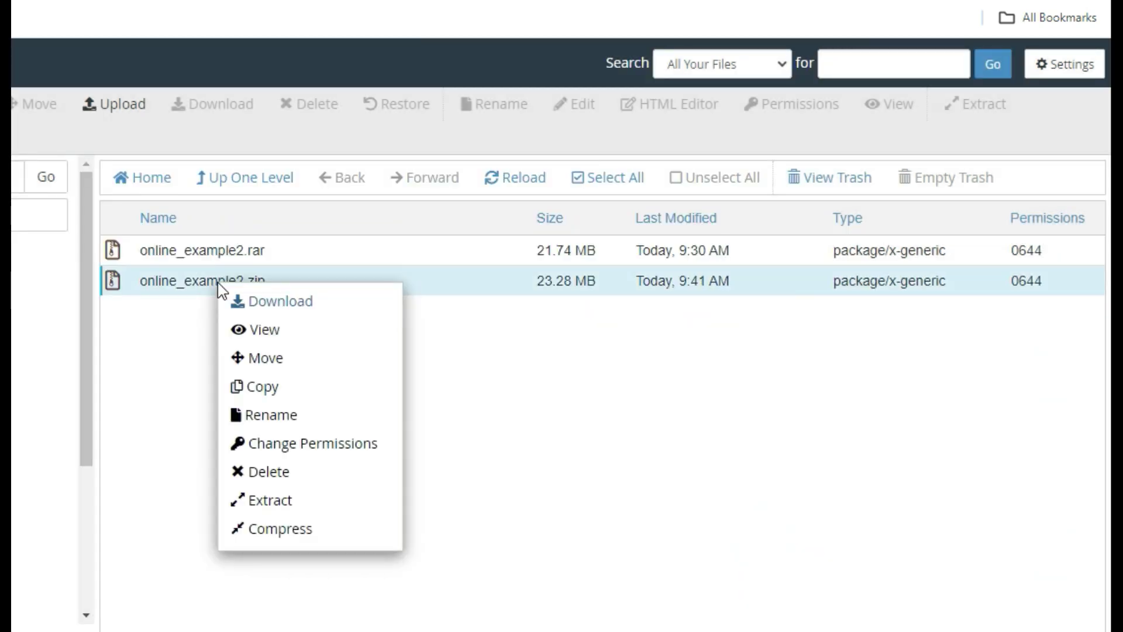
pyautogui.click(283, 508)
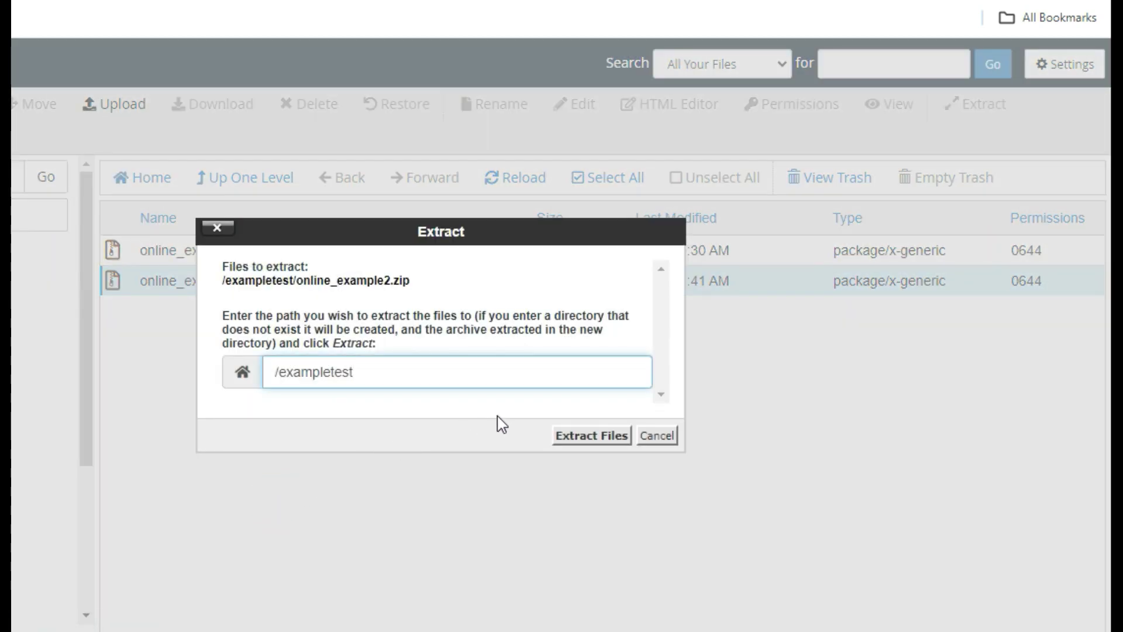
pyautogui.click(593, 440)
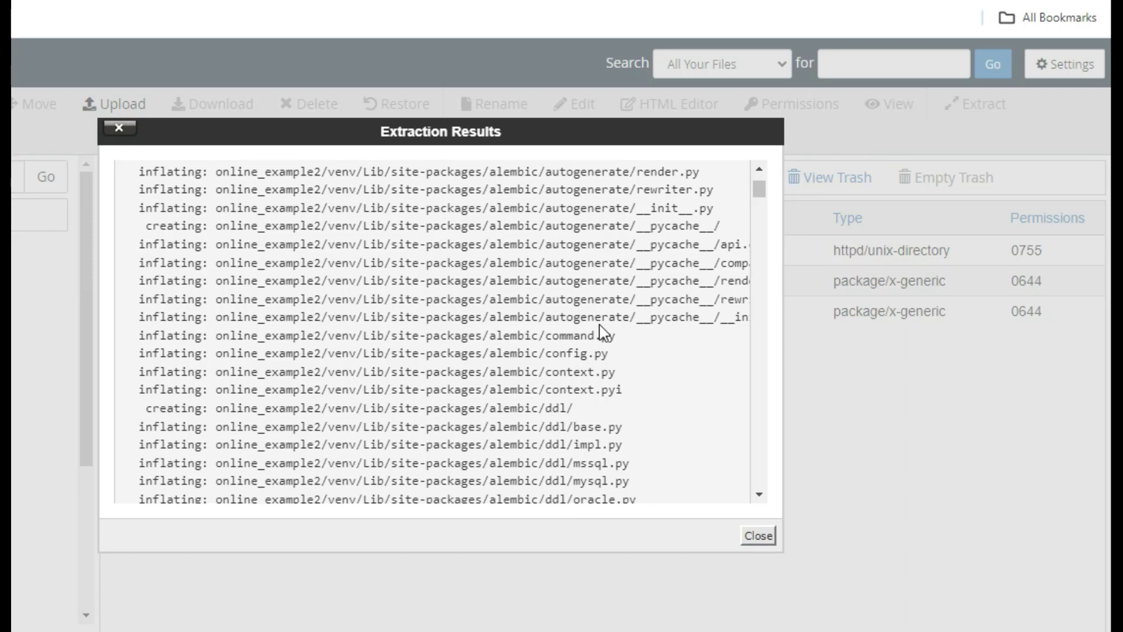
pyautogui.scroll(5, 607, 335)
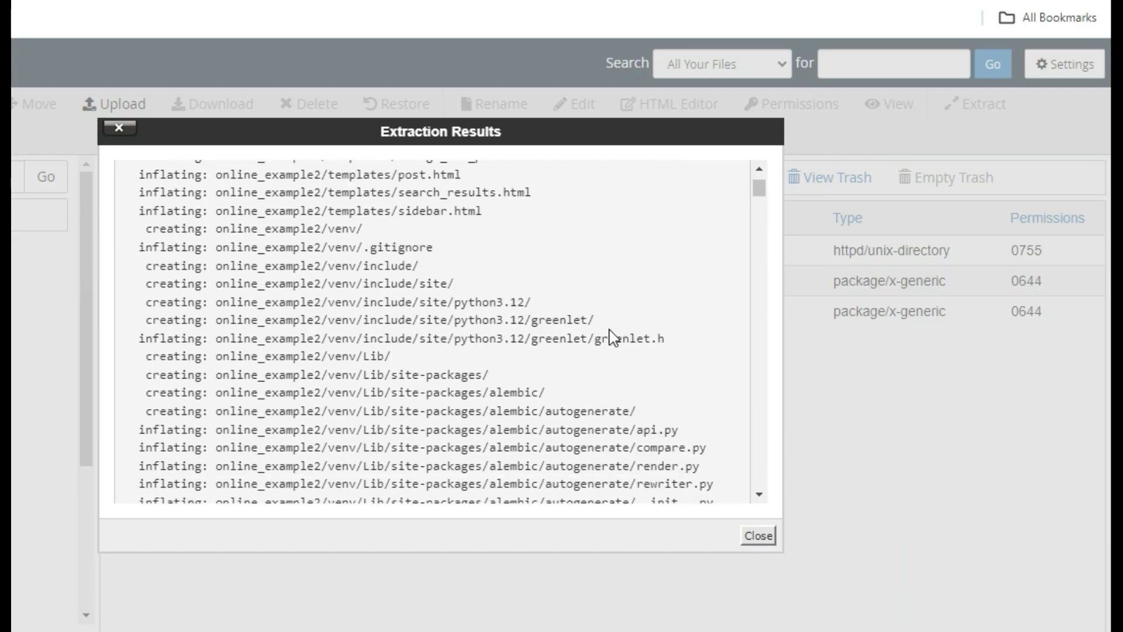
pyautogui.click(759, 536)
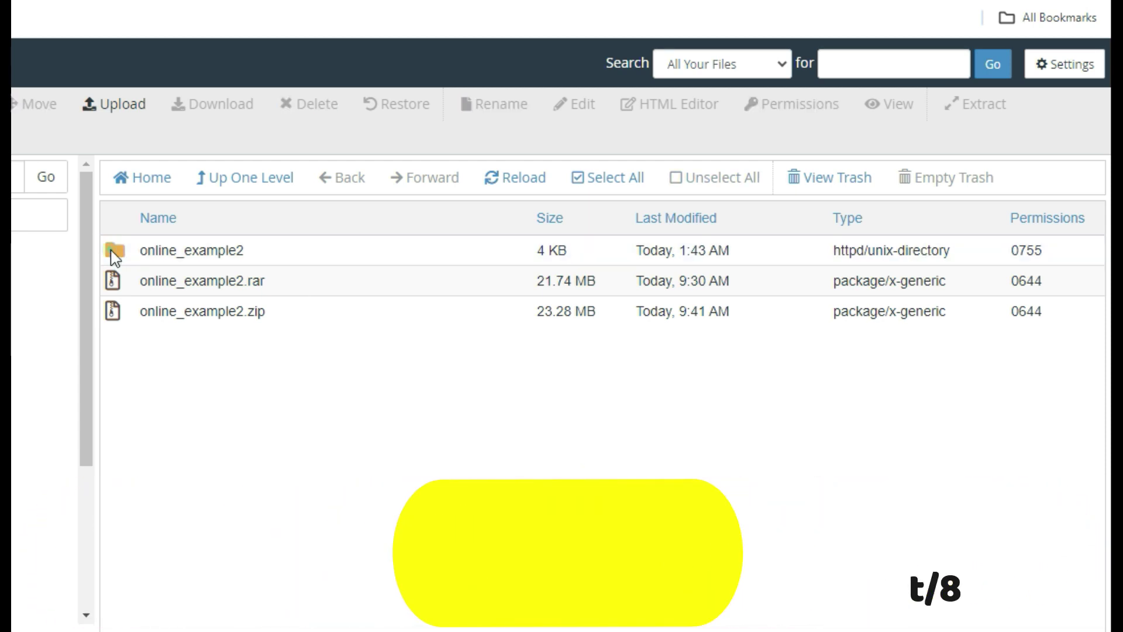
pyautogui.doubleClick(113, 252)
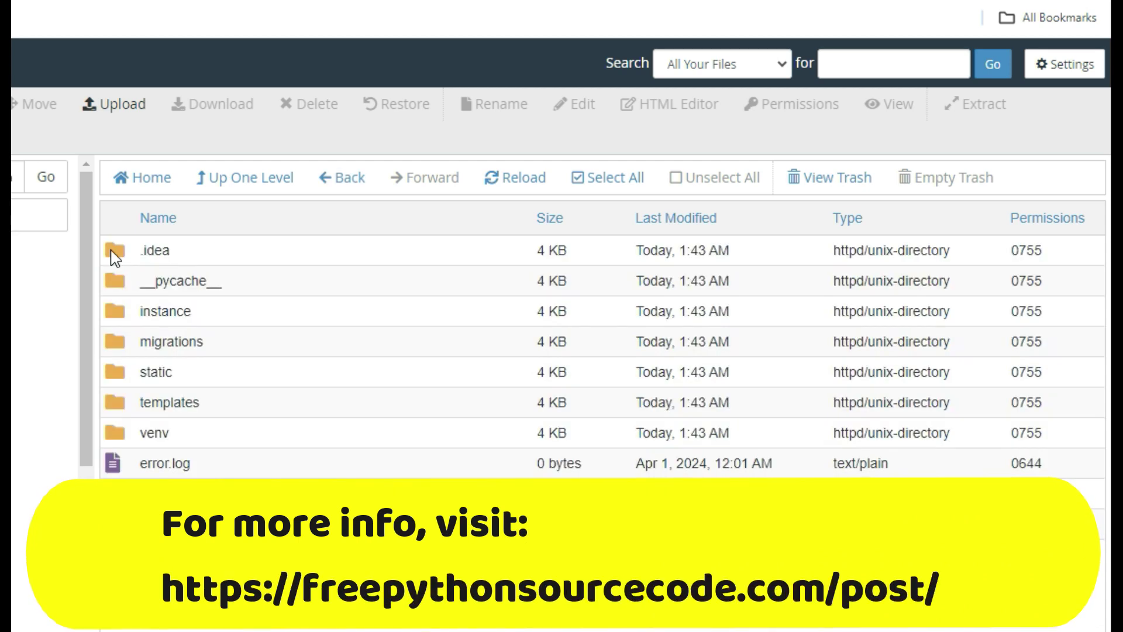